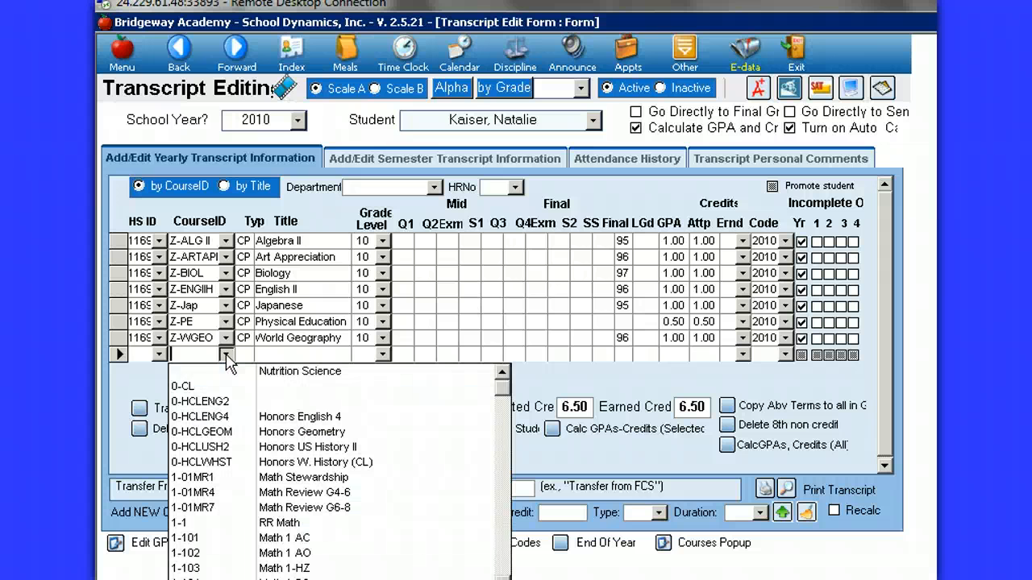
Step: Look up the courses starting with Z- for the blank transcript row's CourseID
text(z- ART ME)
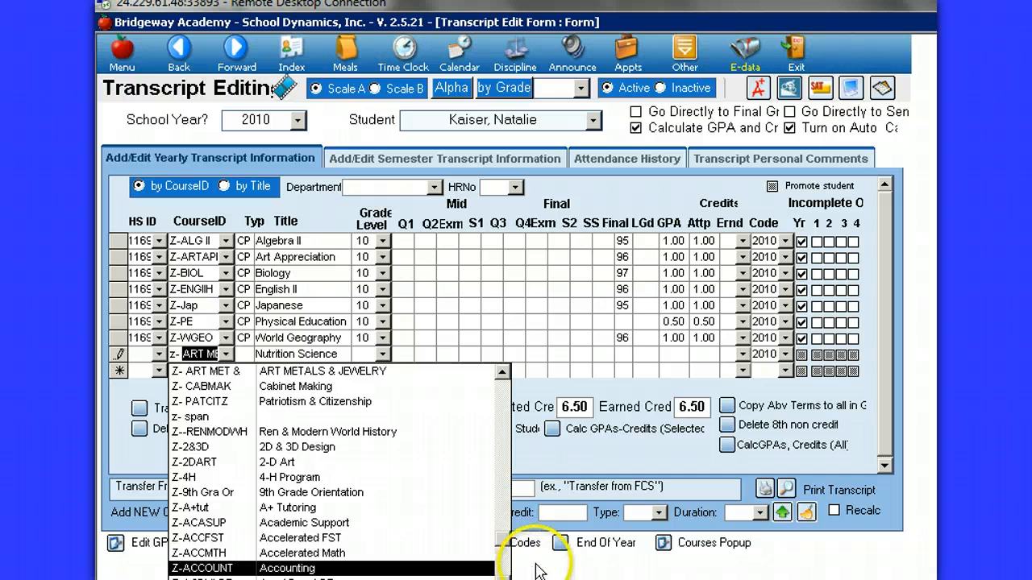
click(596, 403)
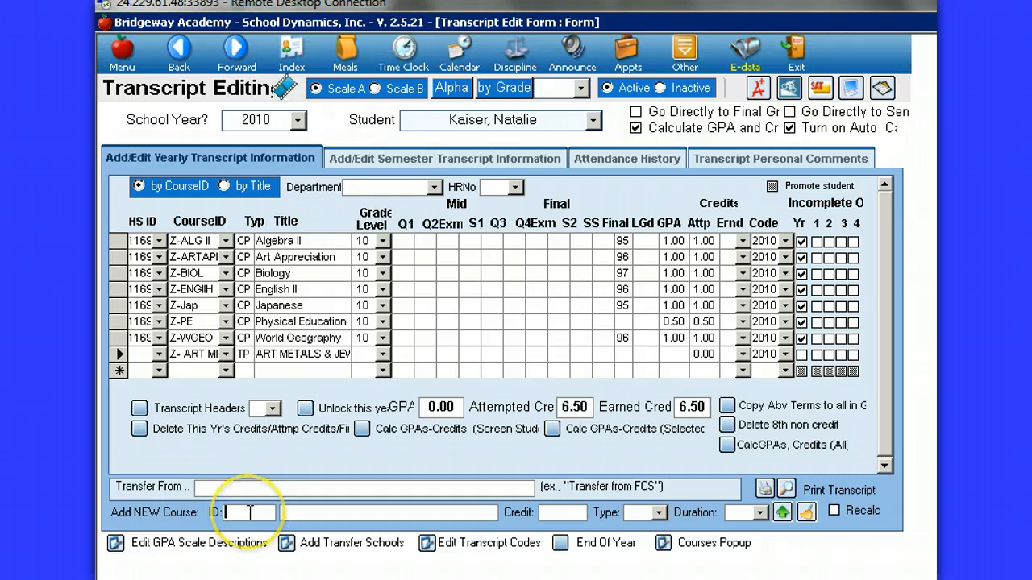
Step: Enter the new course's ID as Z-JAPCULT and its title as Japenese Culture
text(Z)
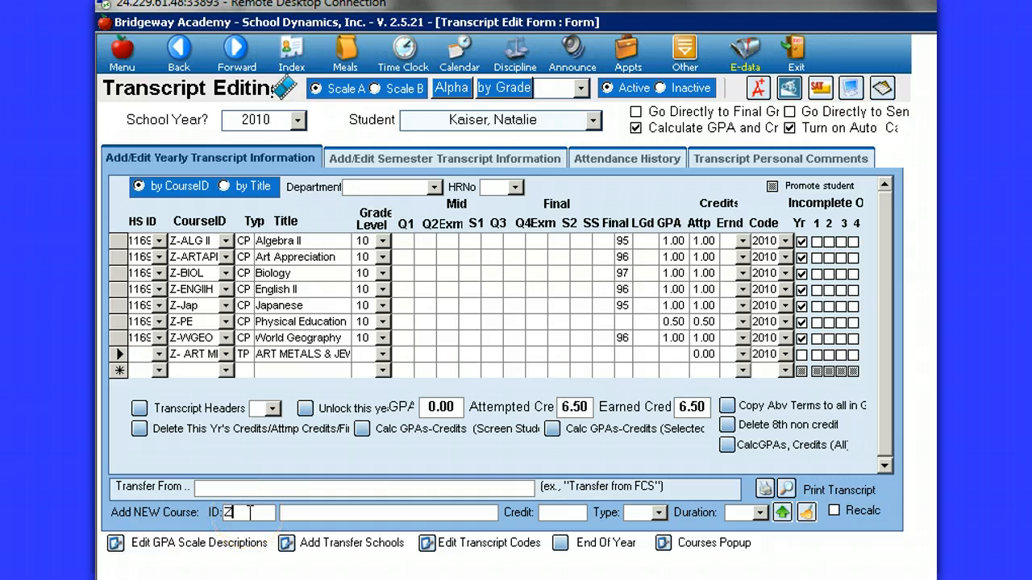
text(-)
text(J)
text(AP)
text(CUL)
click(316, 513)
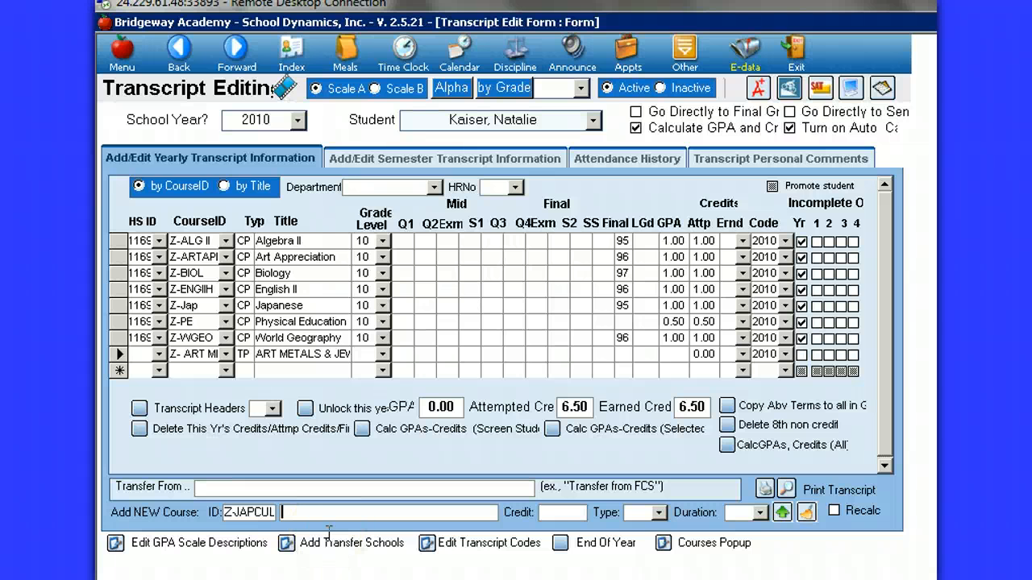
text(Japenese Culture)
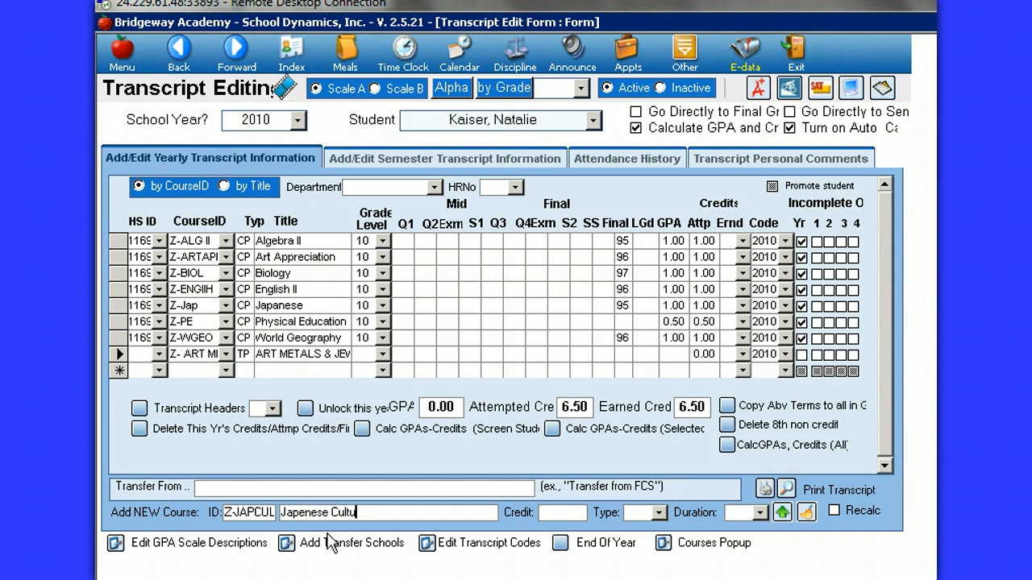
Step: Set the new course's credit to 1.00, type to CP and duration to Yr, and add the course
key(Tab)
text(1.0)
click(659, 514)
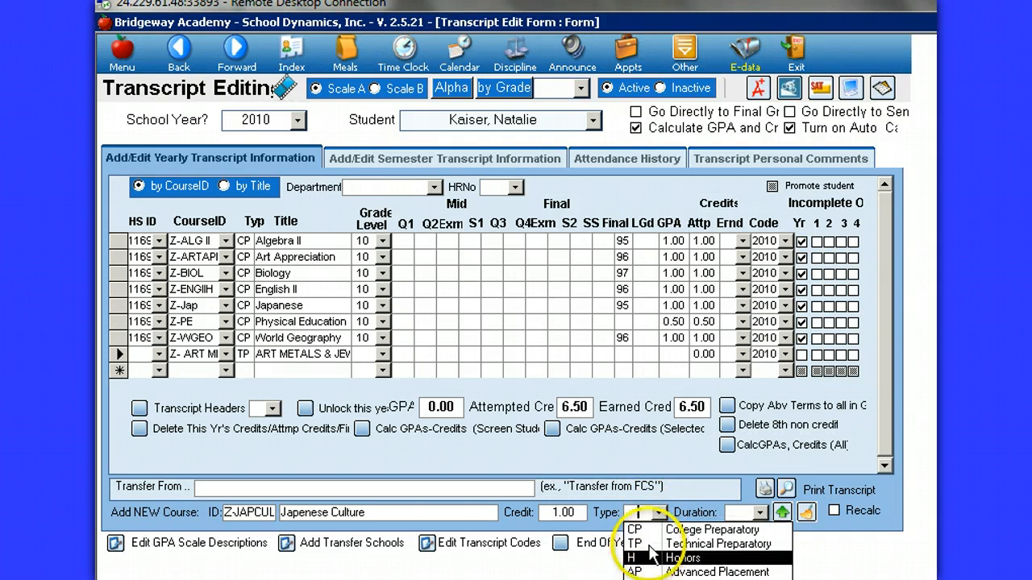
click(650, 529)
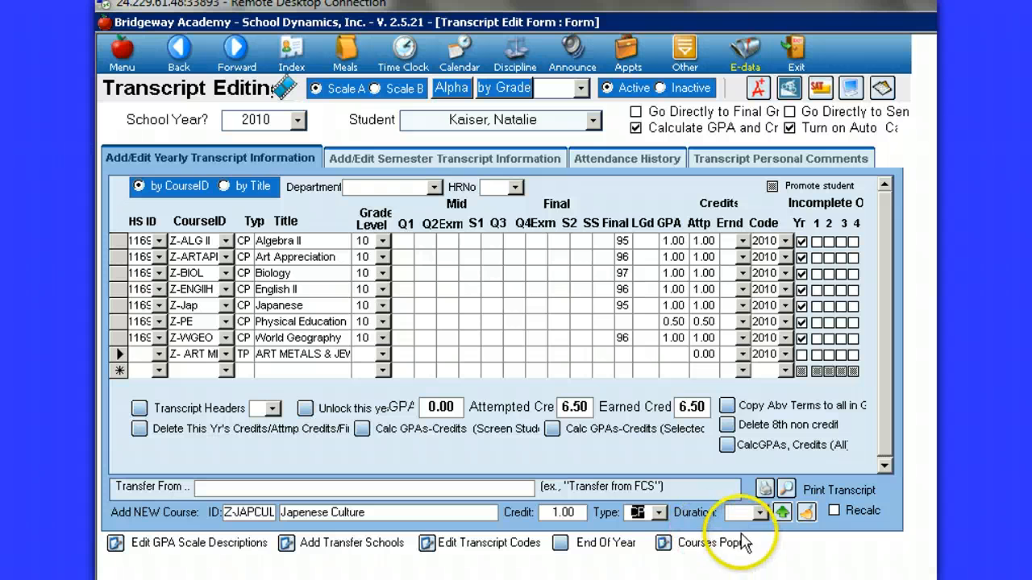
click(758, 513)
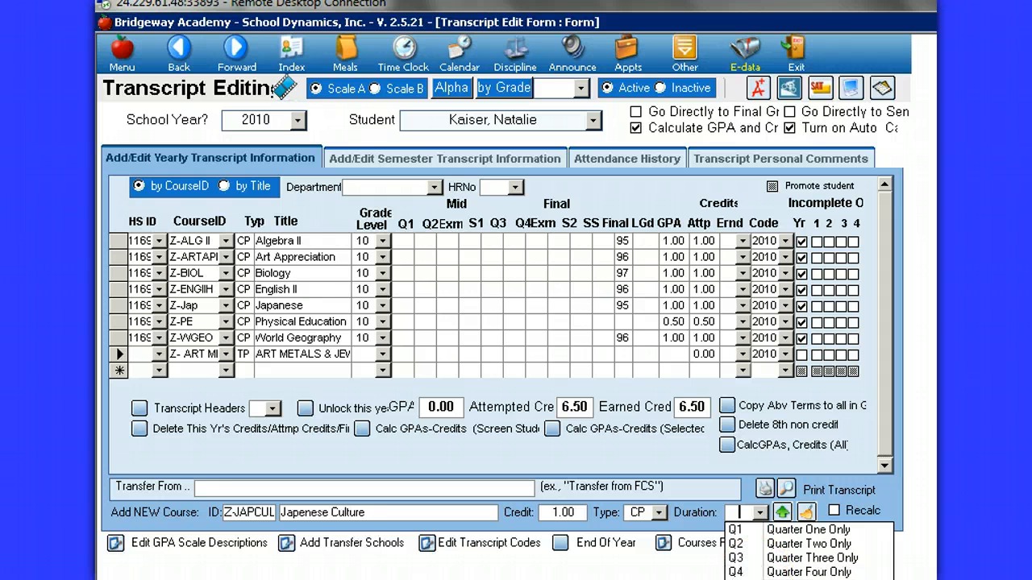
click(781, 513)
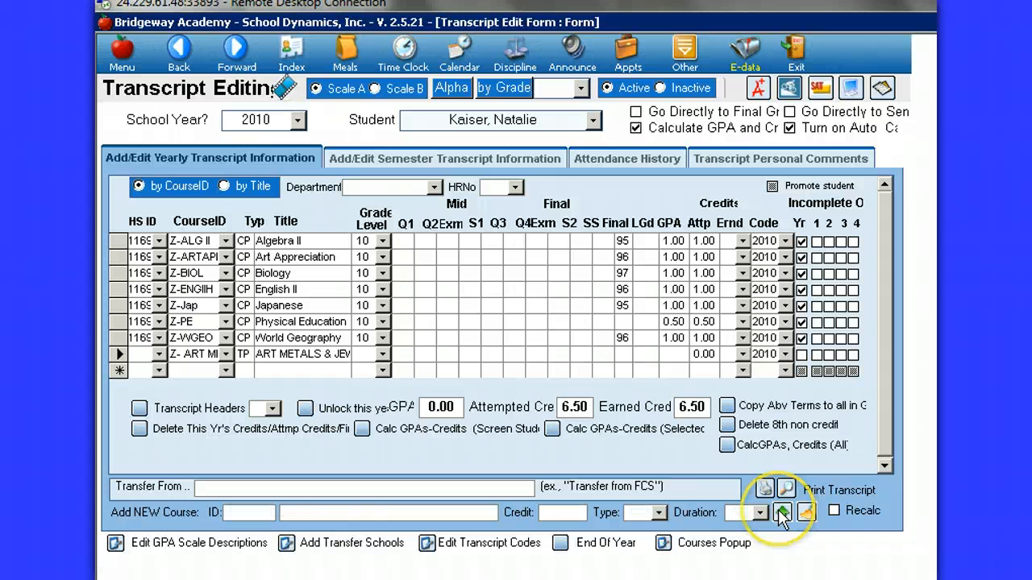
Step: Add the Z-JAPCULT course to the student's 2010 transcript in the blank row
click(199, 368)
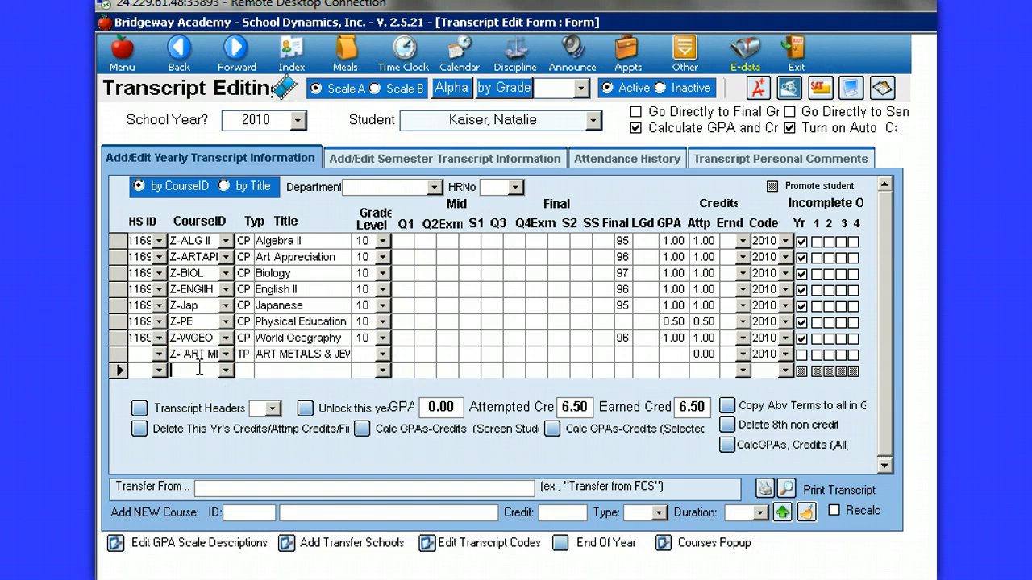
text(z- )
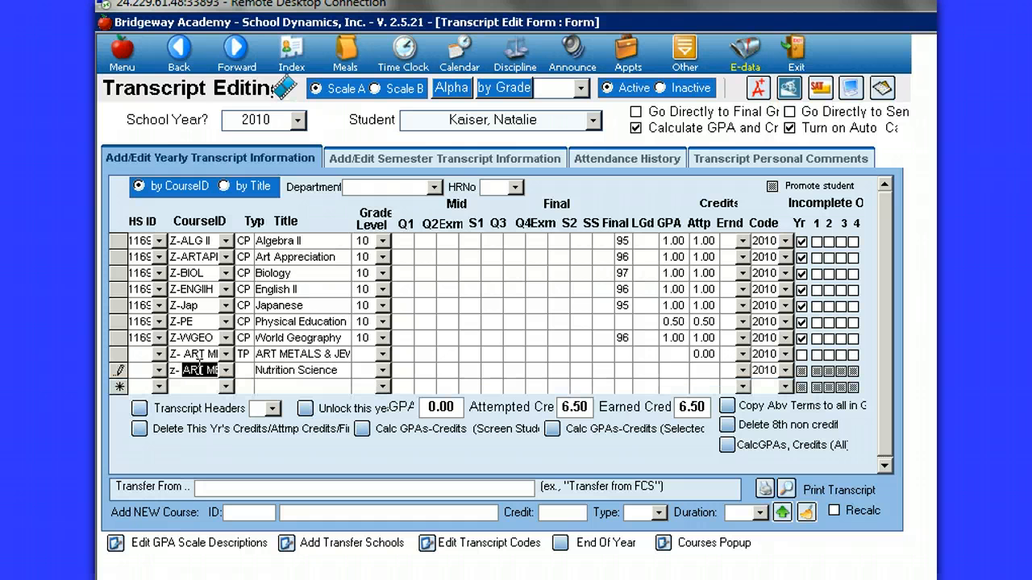
text(japcult)
key(Tab)
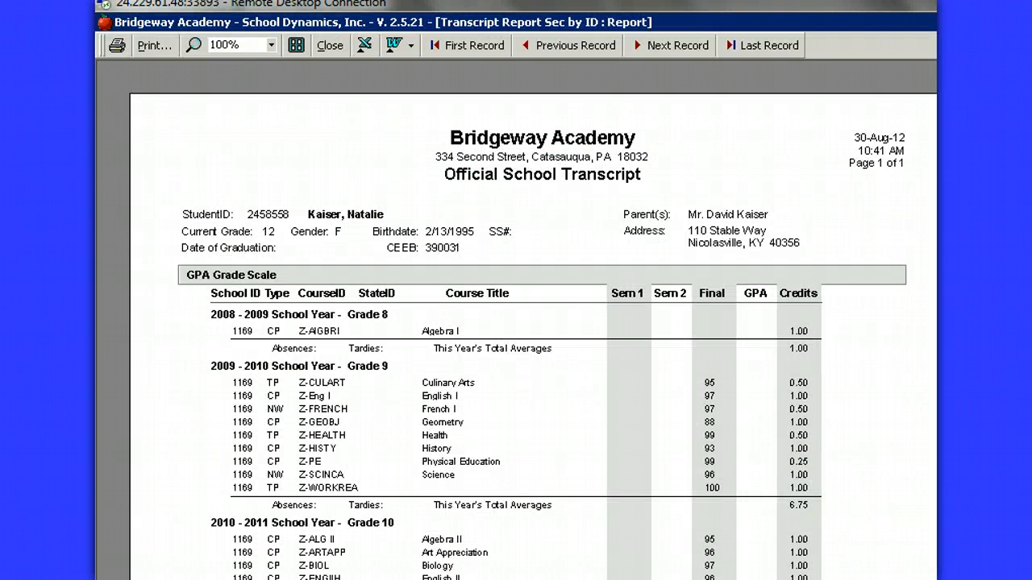
Step: Check the 2010 - 2011 Grade 10 courses listed in the transcript report and close the report
scroll(515, 297, down, 2)
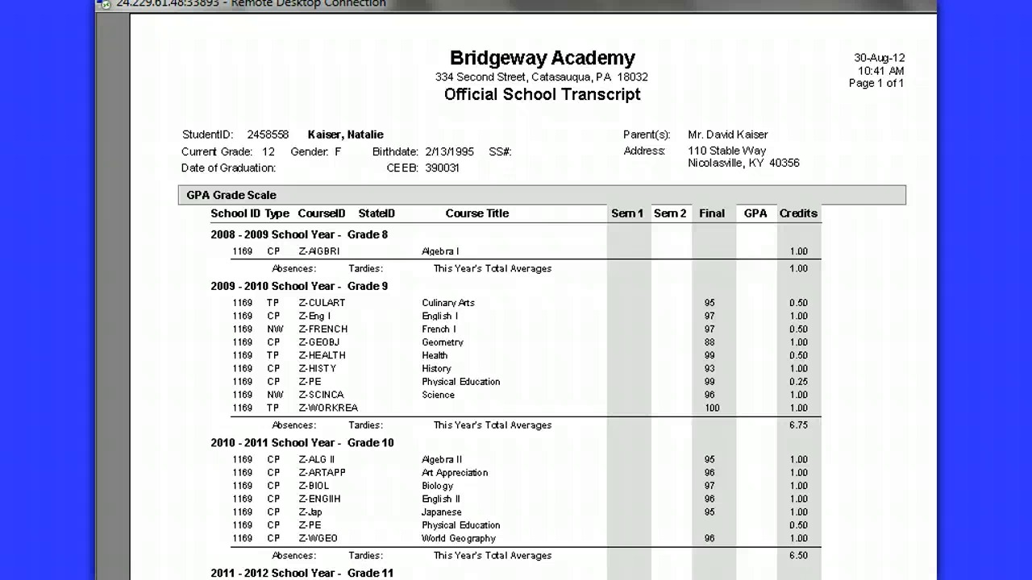
click(666, 346)
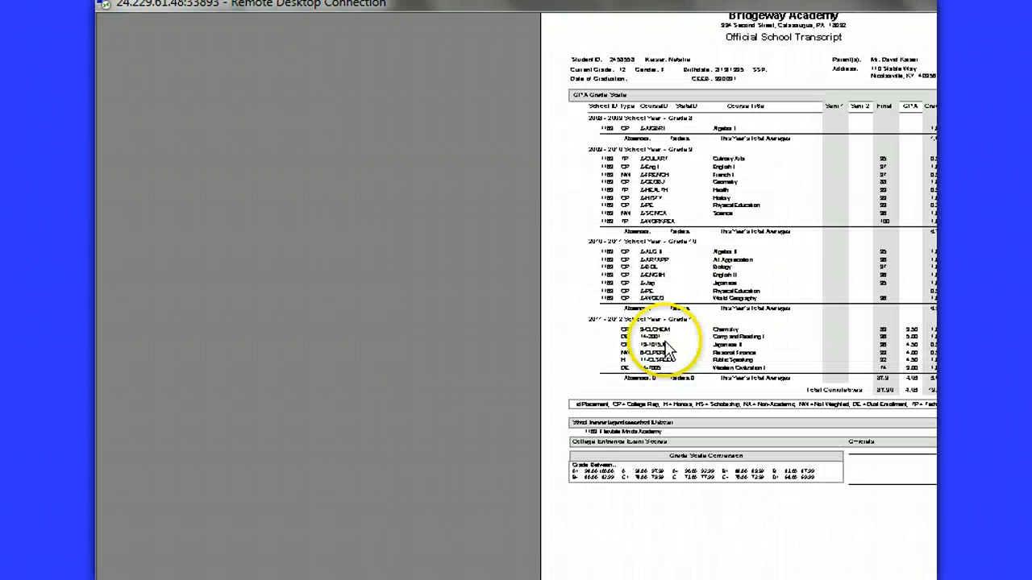
click(691, 356)
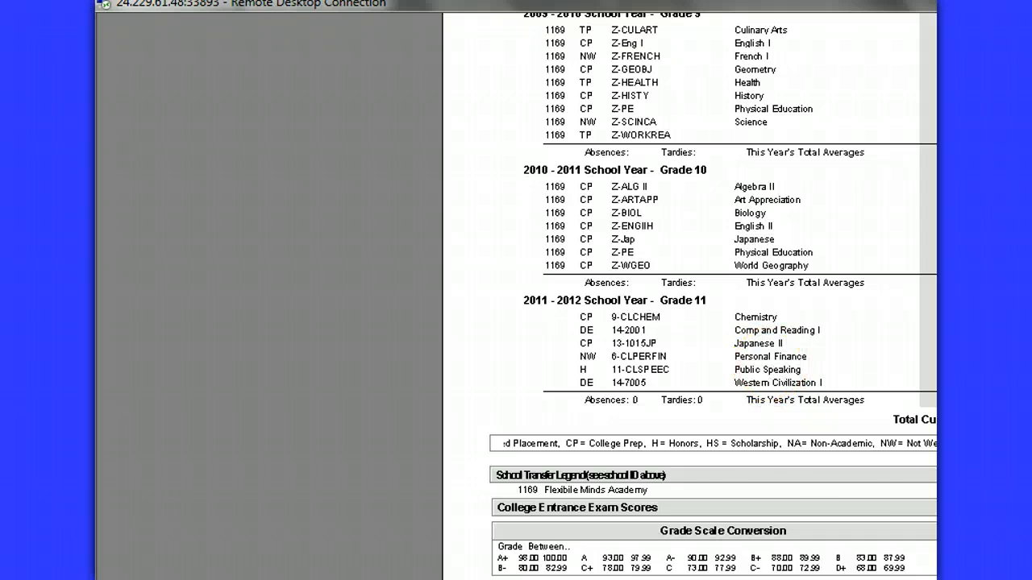
scroll(516, 297, up, 2)
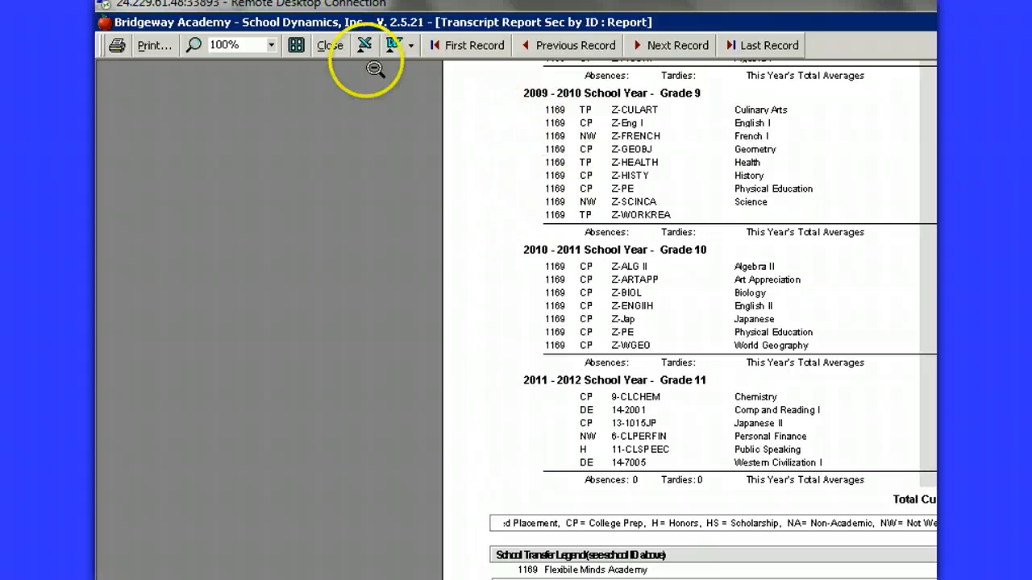
click(327, 46)
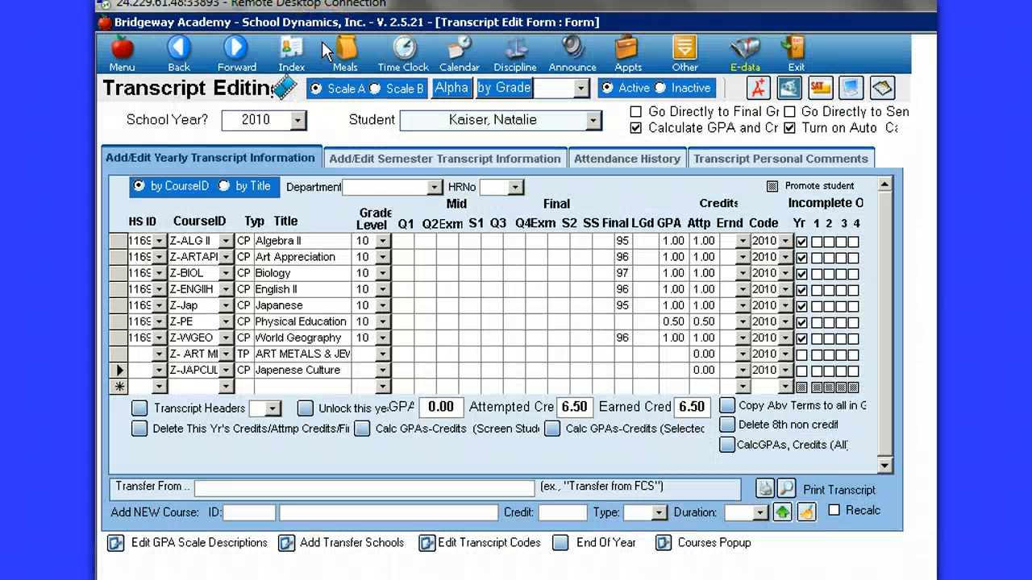
Step: Open the full course editing list in the Courses area and sort it by title in ascending order
click(123, 53)
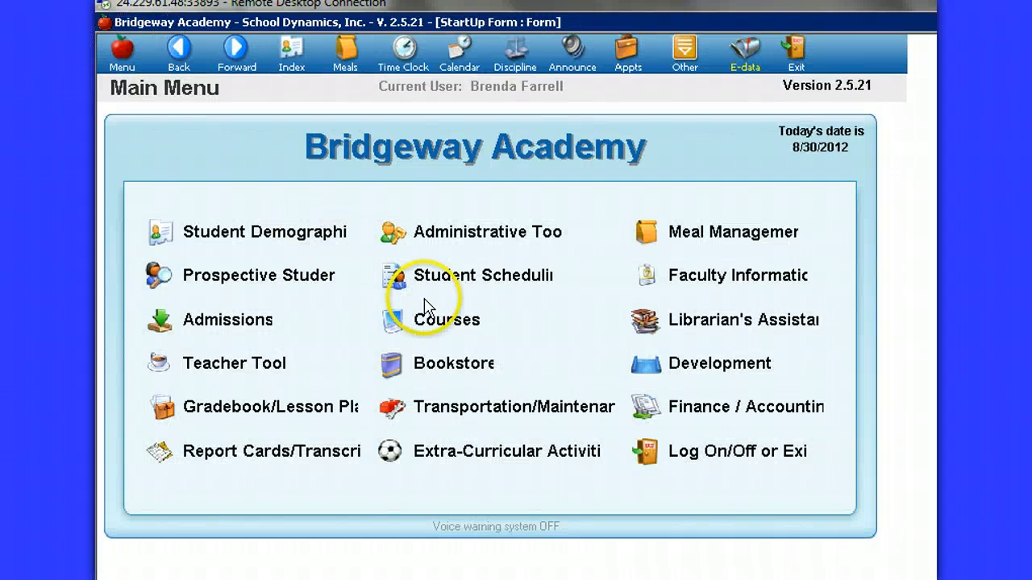
click(427, 322)
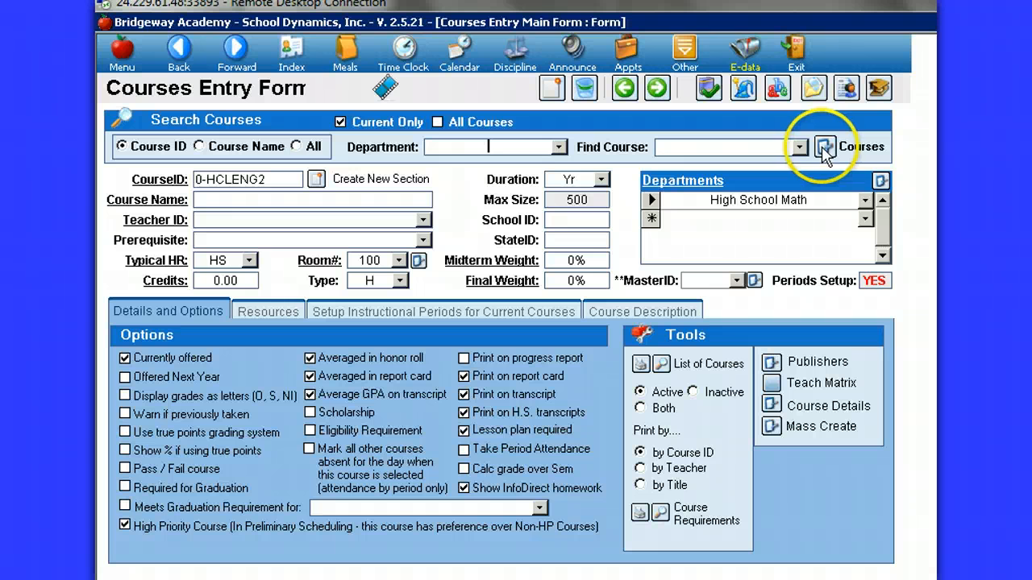
click(827, 149)
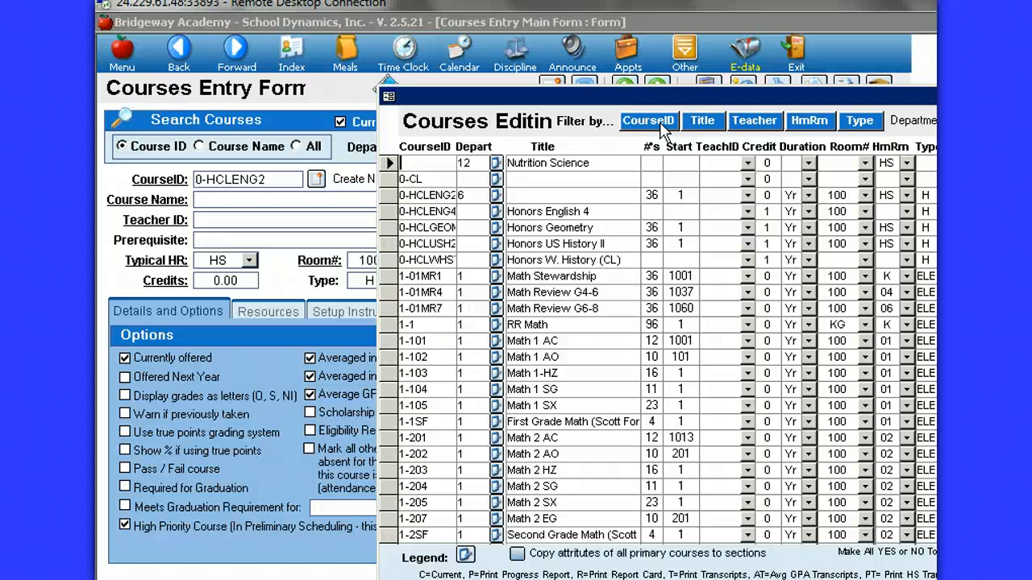
click(711, 125)
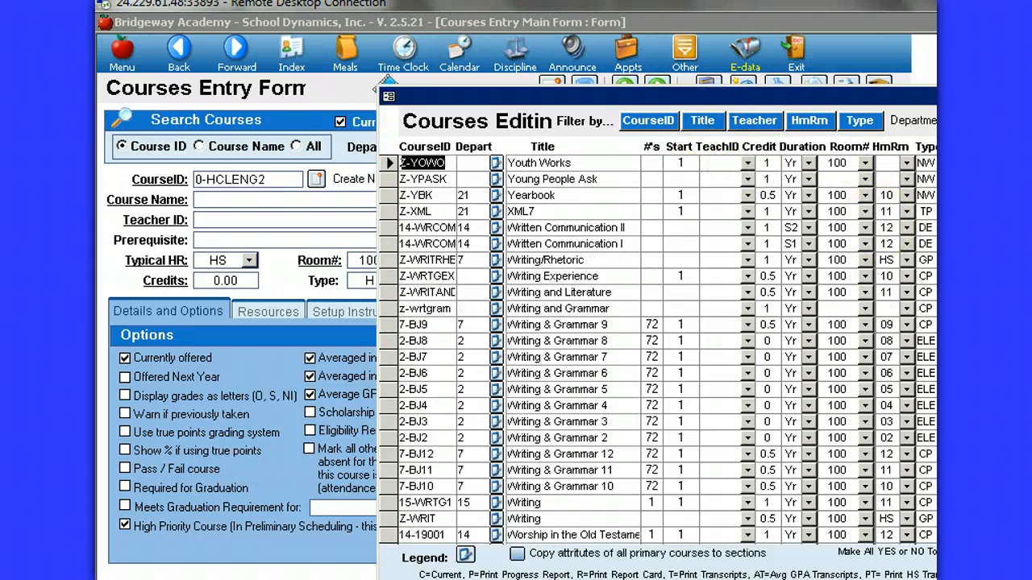
click(709, 124)
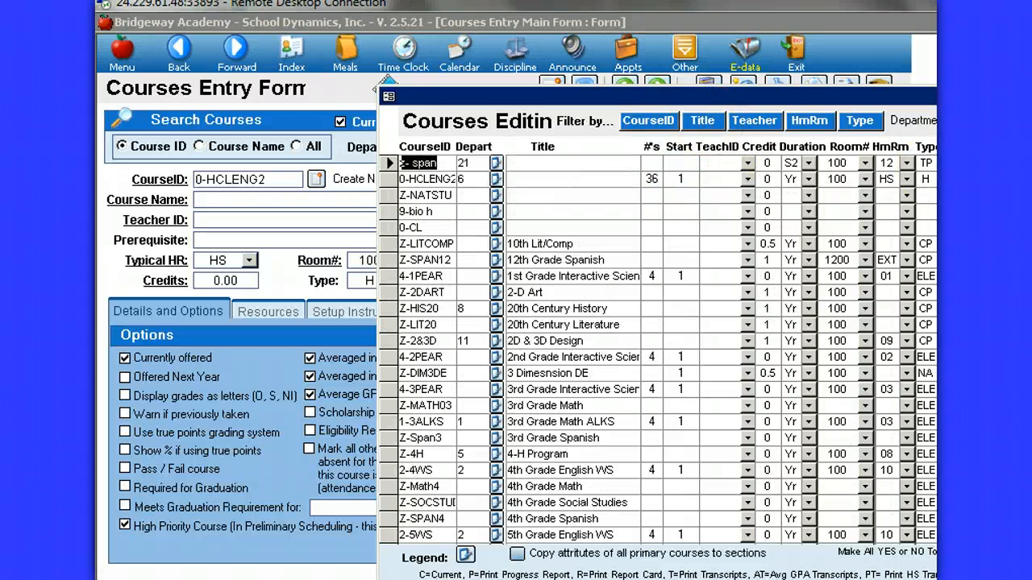
Step: Find the Japenese Culture course in the title-sorted list and select its row
scroll(657, 348, down, 20)
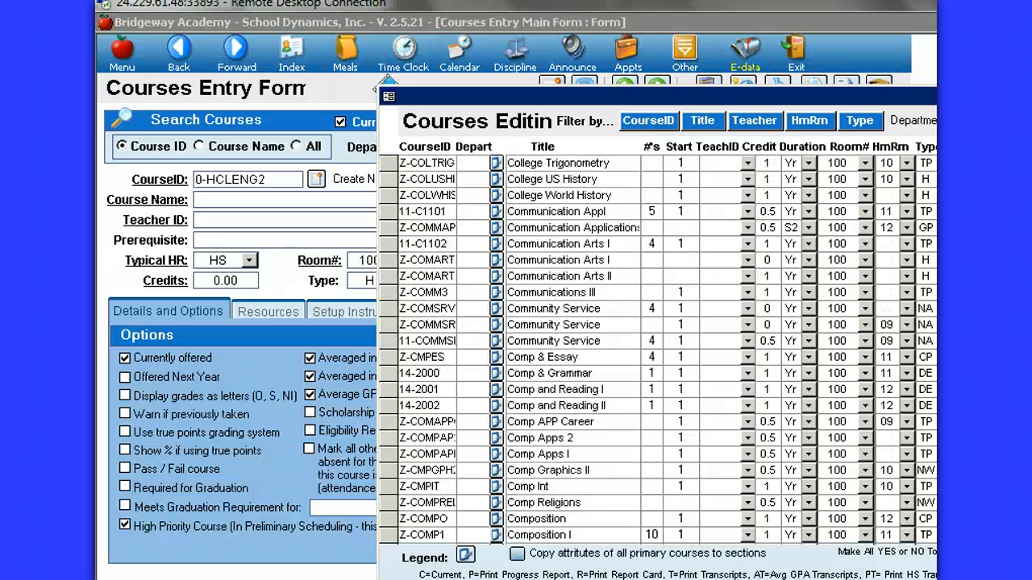
scroll(657, 349, down, 15)
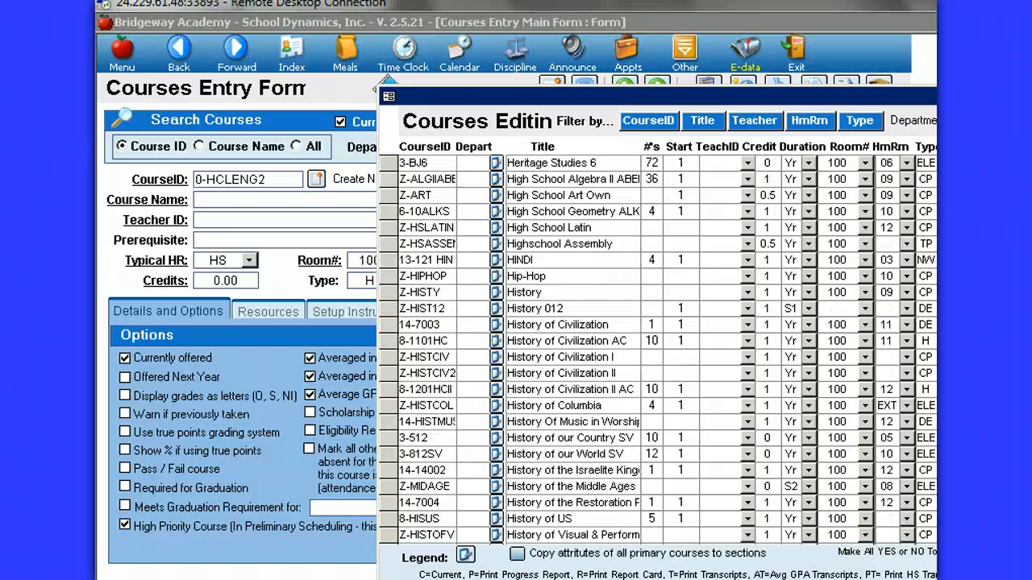
scroll(657, 348, down, 15)
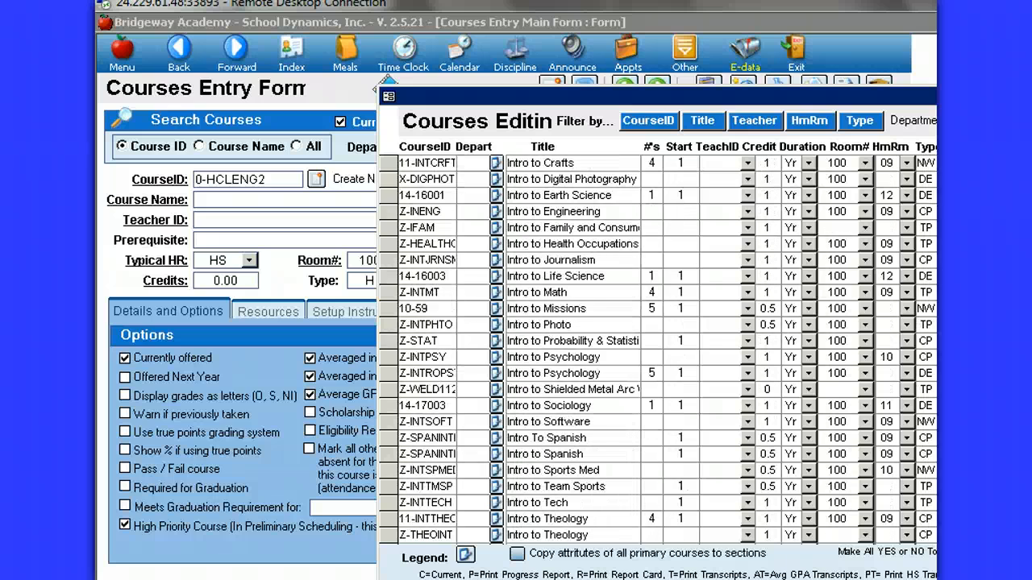
scroll(657, 348, down, 15)
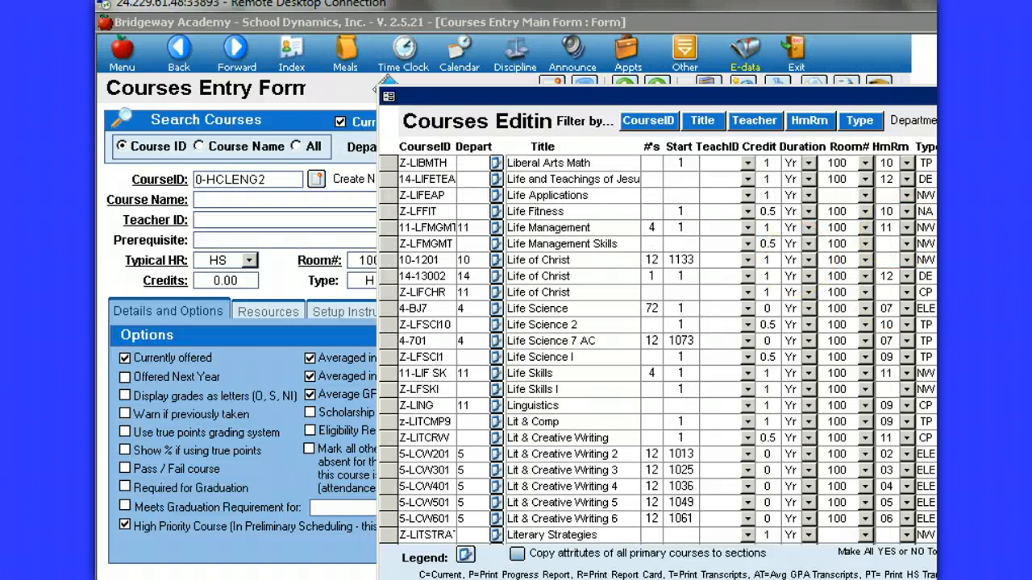
scroll(665, 350, up, 6)
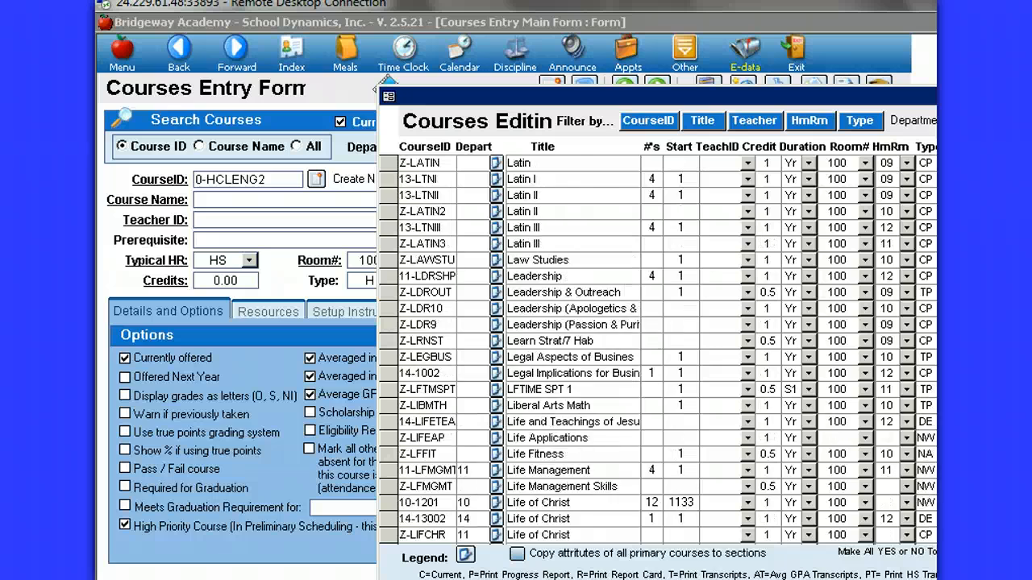
scroll(666, 350, up, 12)
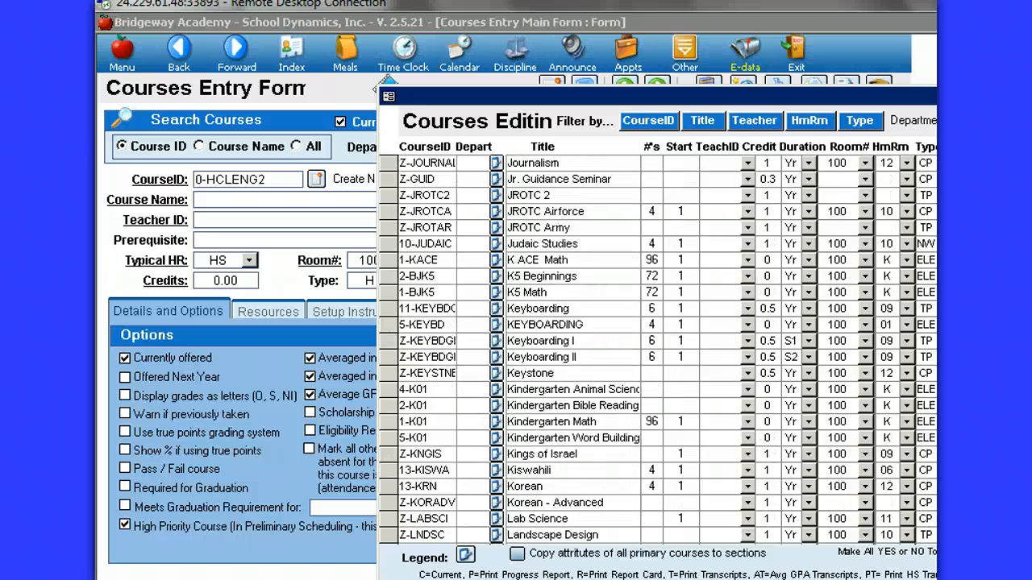
scroll(665, 350, up, 6)
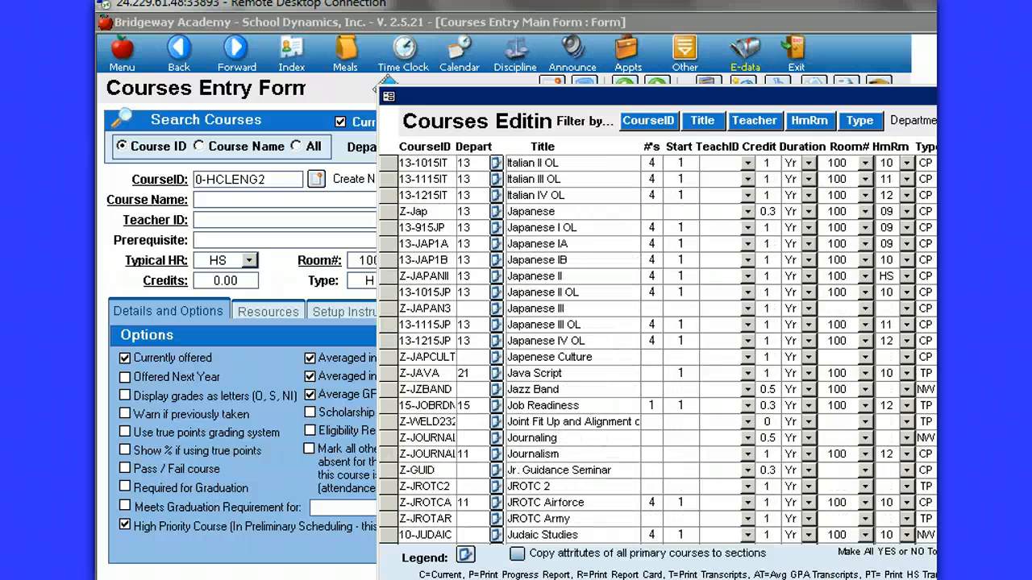
click(603, 357)
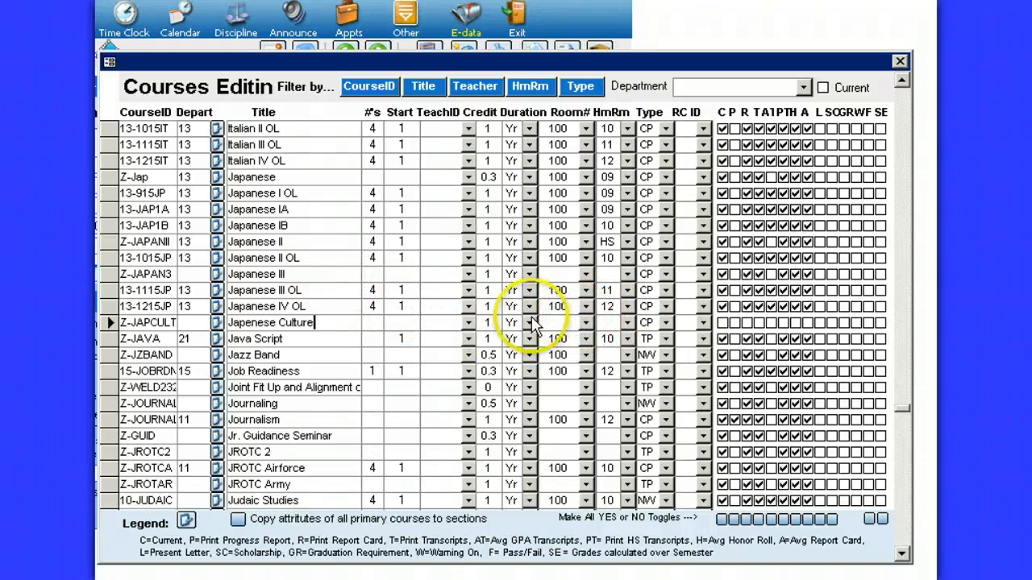
click(374, 322)
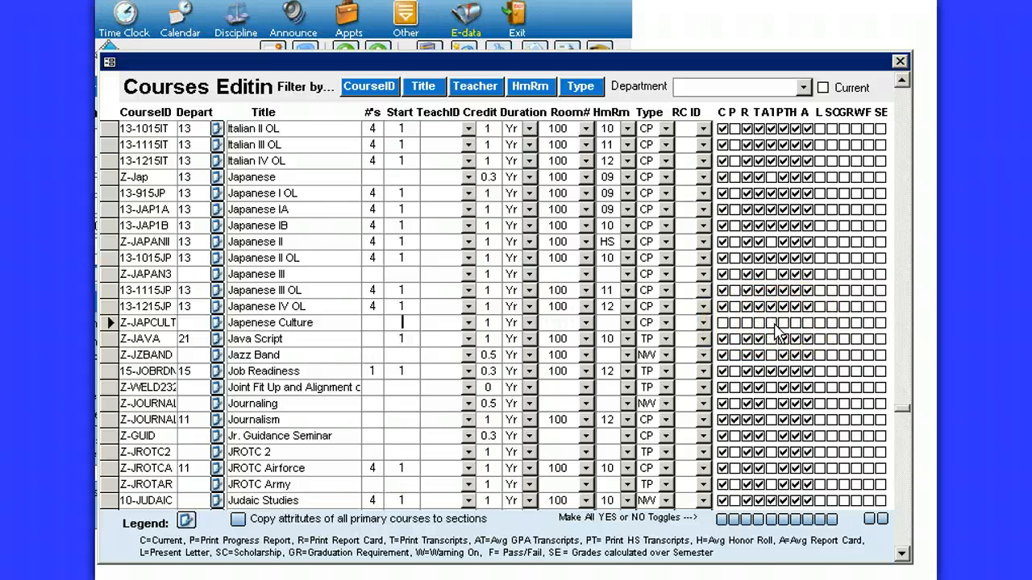
Step: Enable Current, Print Report Card, Print Transcripts, Print HS Transcripts, Avg Honor Roll and Avg Report Card for Japenese Culture
click(721, 324)
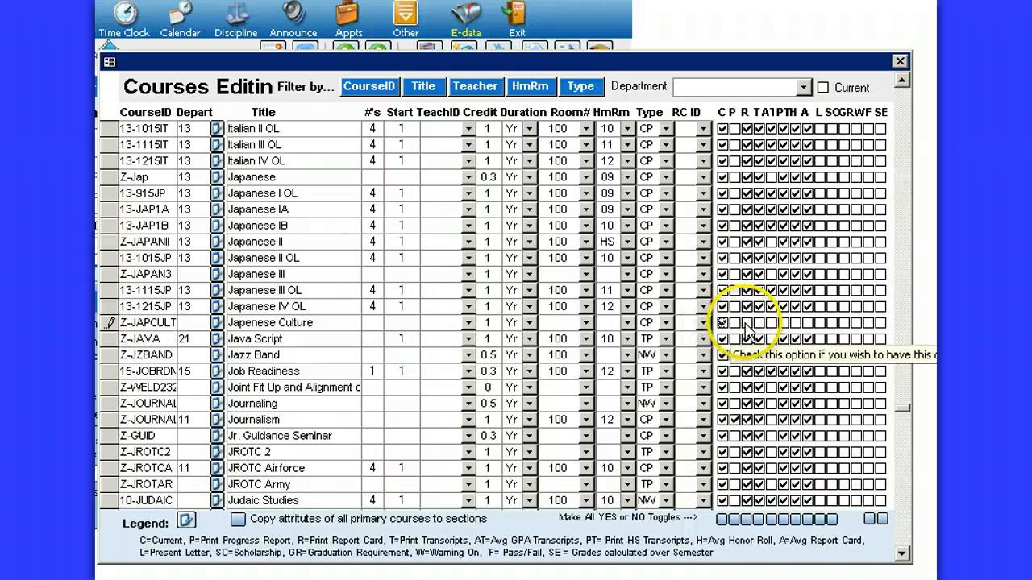
click(746, 323)
click(758, 323)
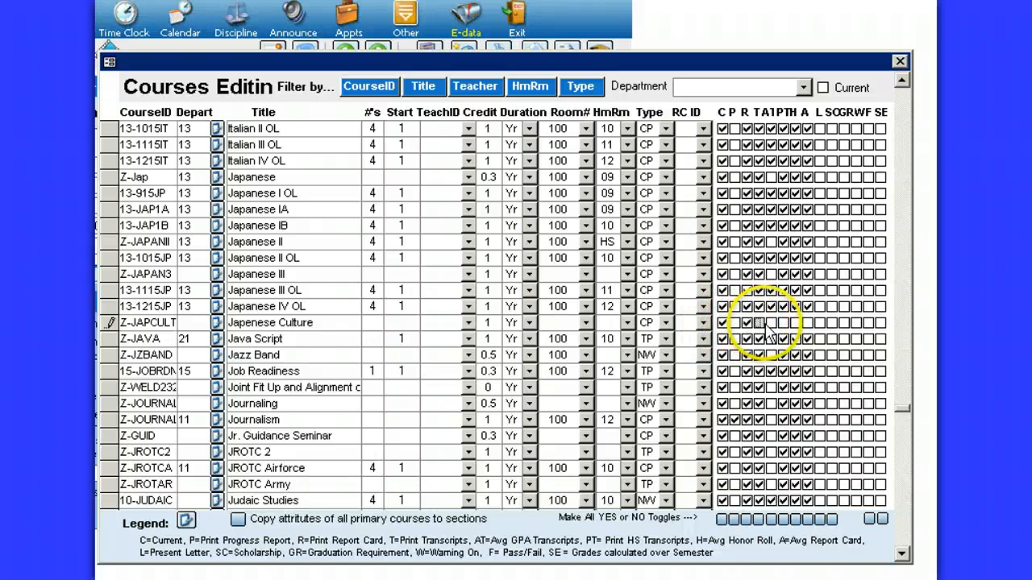
click(782, 323)
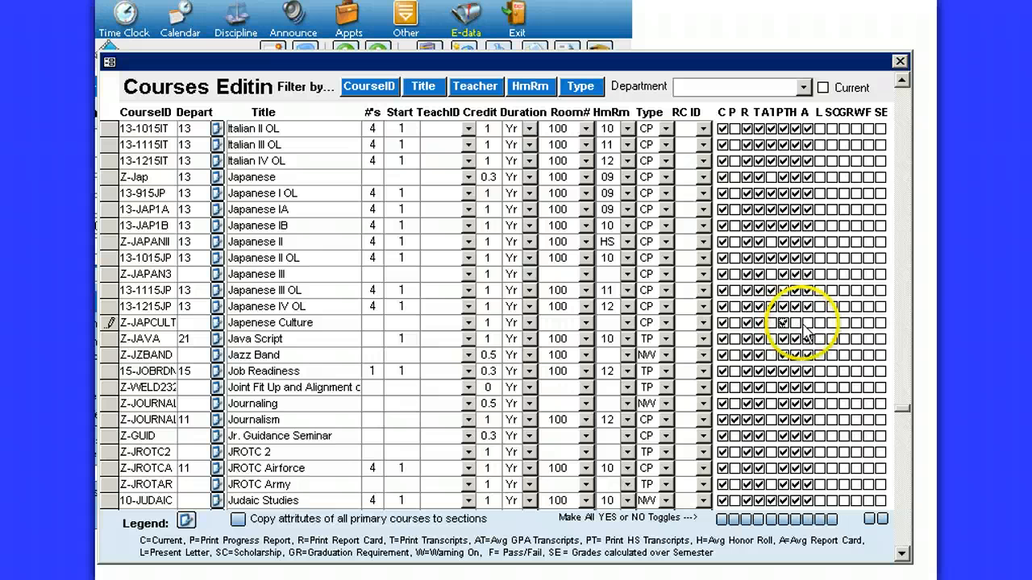
click(796, 324)
click(808, 323)
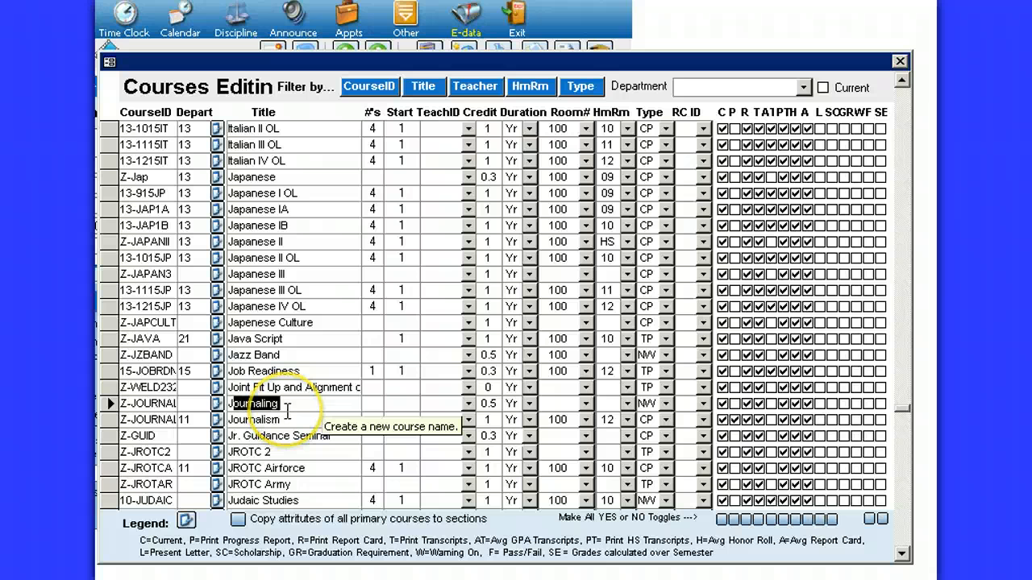
Step: Set the optional title of the Japenese Culture course (Z-JAPCULT) to "Japense Culture" in the course details and close both course windows
click(185, 523)
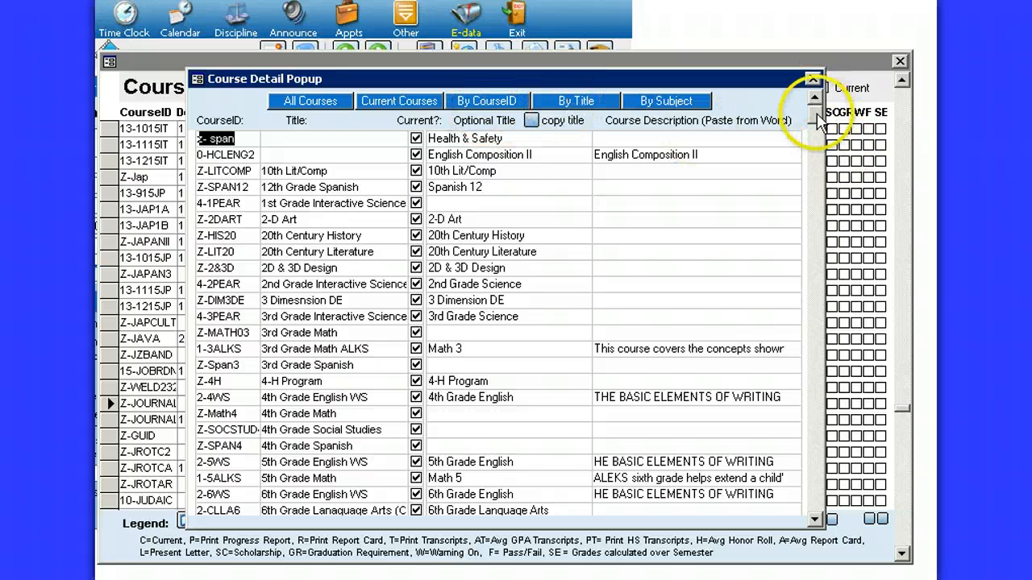
mouse_move(815, 115)
mouse_down()
mouse_move(819, 311)
mouse_move(798, 433)
mouse_move(816, 456)
mouse_move(810, 472)
mouse_move(778, 327)
mouse_move(785, 450)
mouse_move(815, 427)
mouse_move(816, 361)
mouse_up()
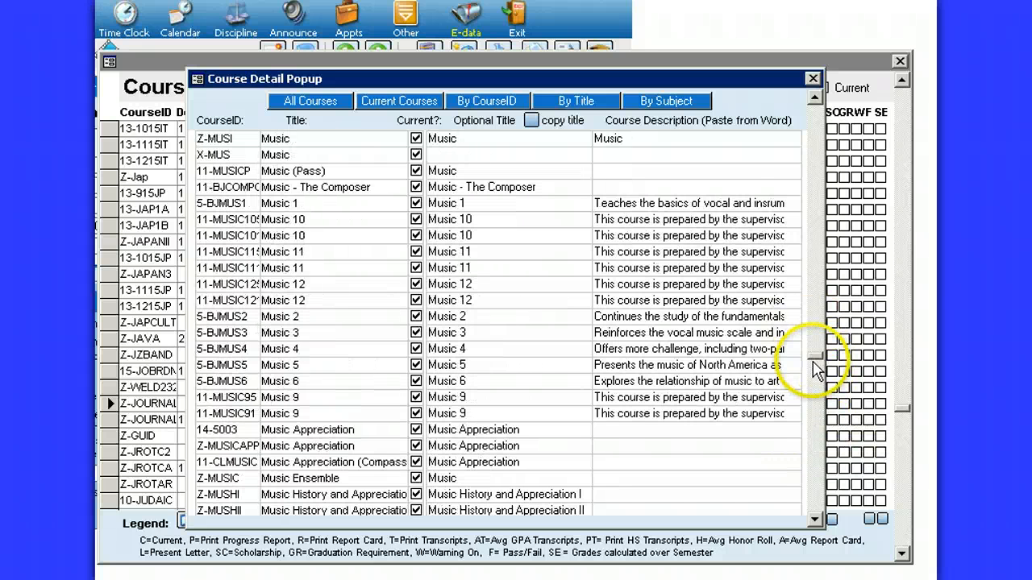
drag(813, 332, 814, 332)
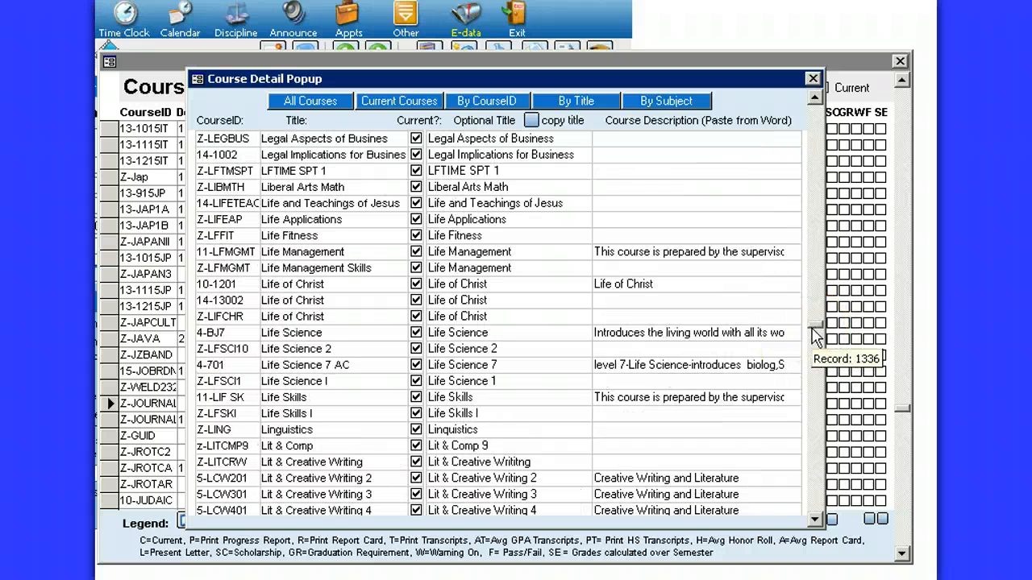
click(815, 100)
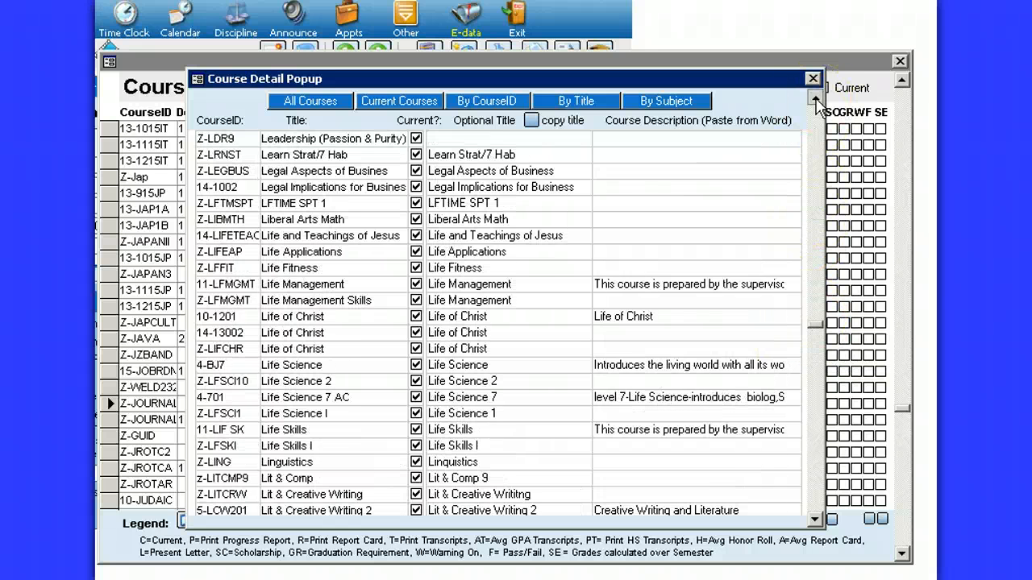
drag(815, 100, 815, 100)
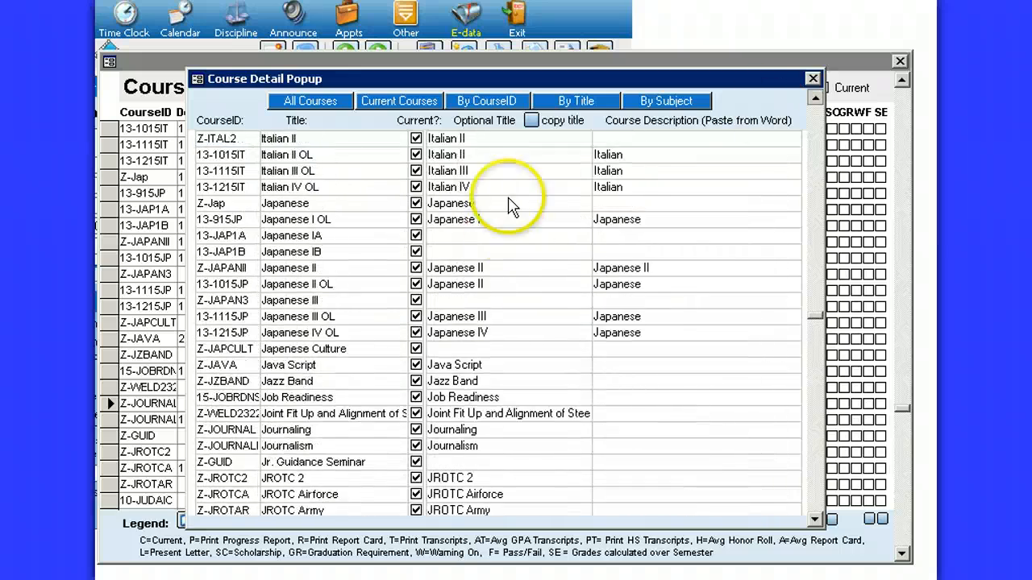
click(445, 349)
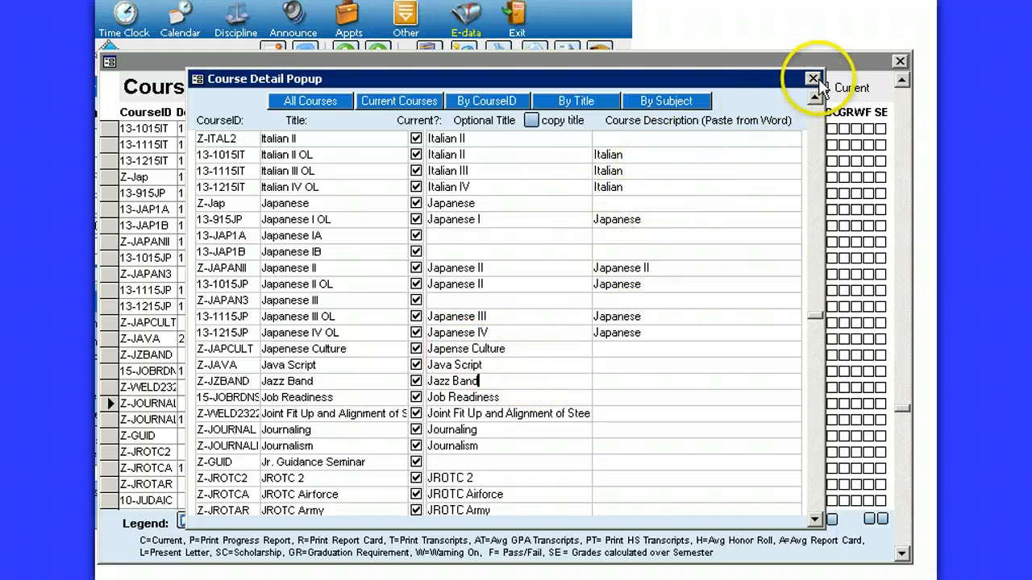
click(812, 79)
click(901, 63)
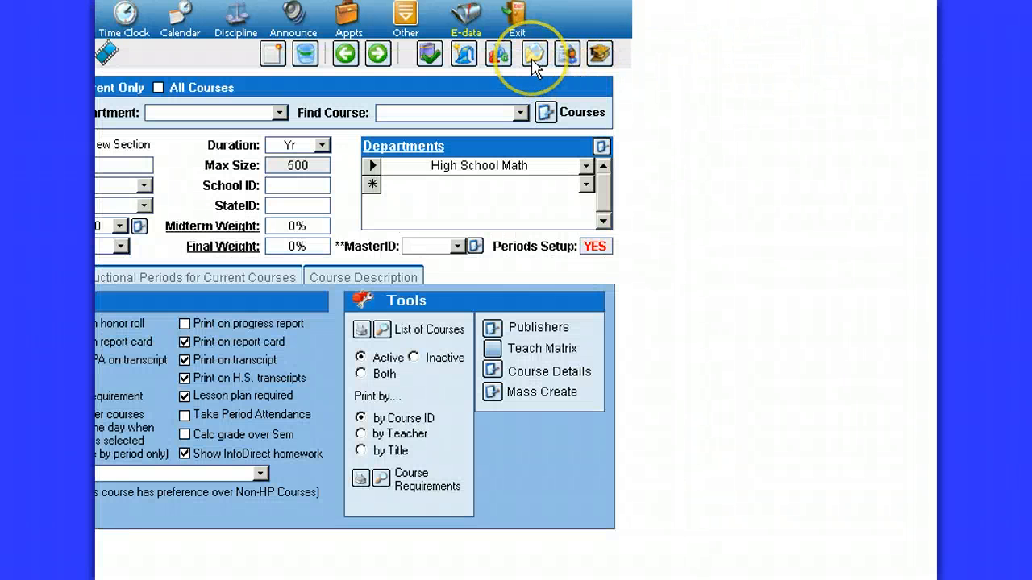
Step: Return to the student's transcript editing form and preview the transcript
click(533, 56)
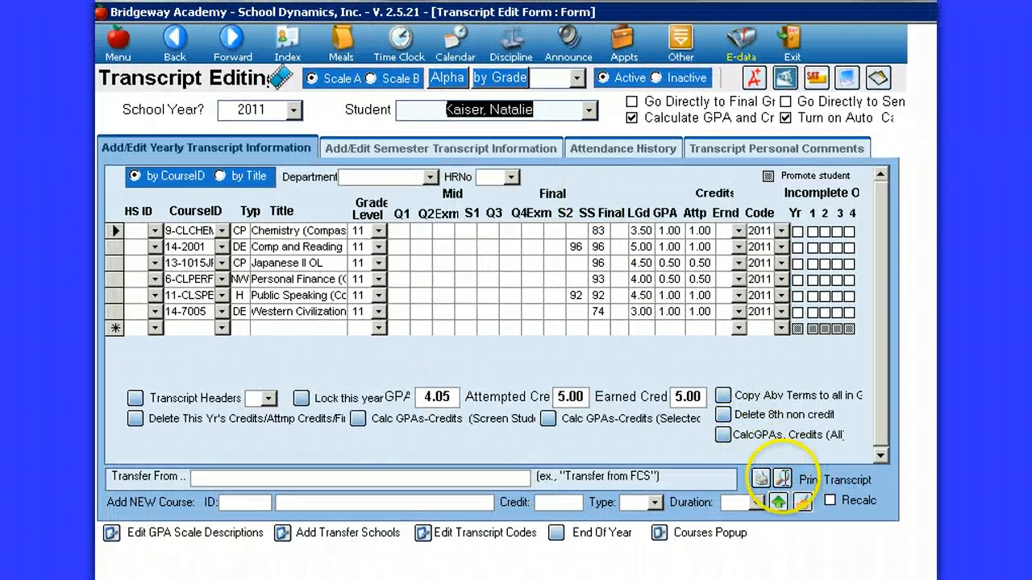
click(782, 479)
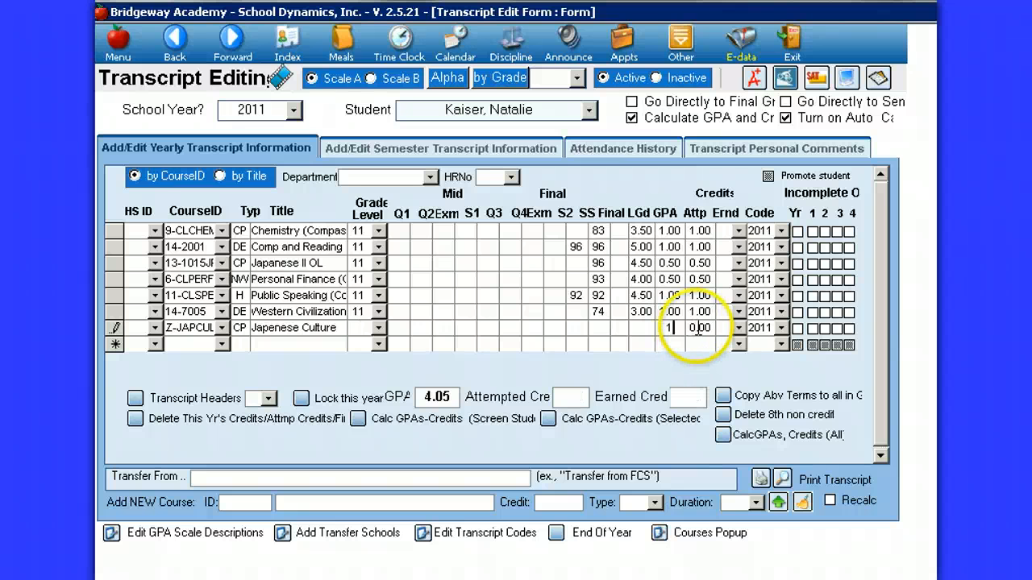
Step: Enter 1.00 GPA credit, 1.00 attempted credit and a final grade of 98 for Japenese Culture in the 2011 yearly transcript
key(Tab)
text(1)
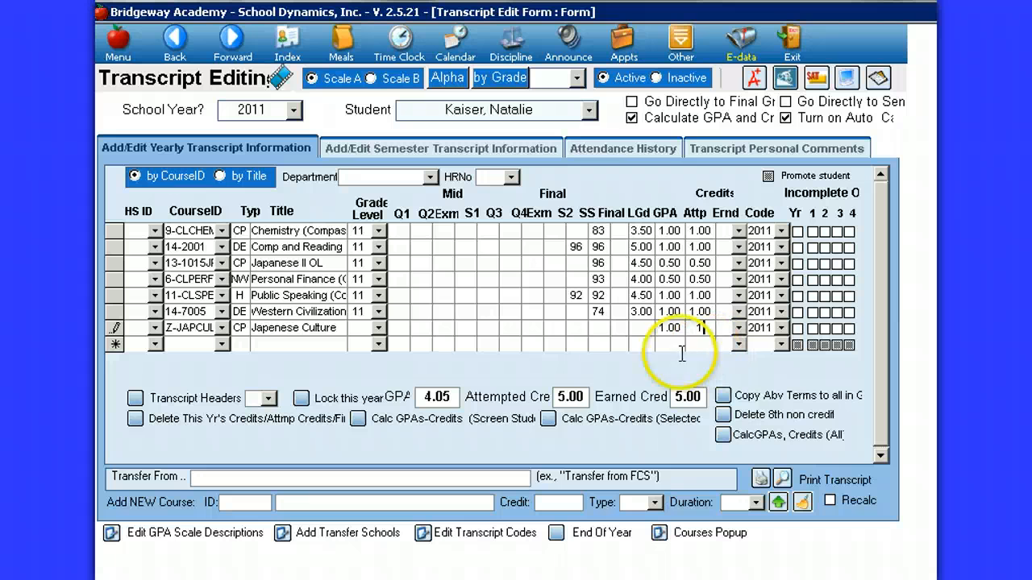
key(Tab)
click(600, 329)
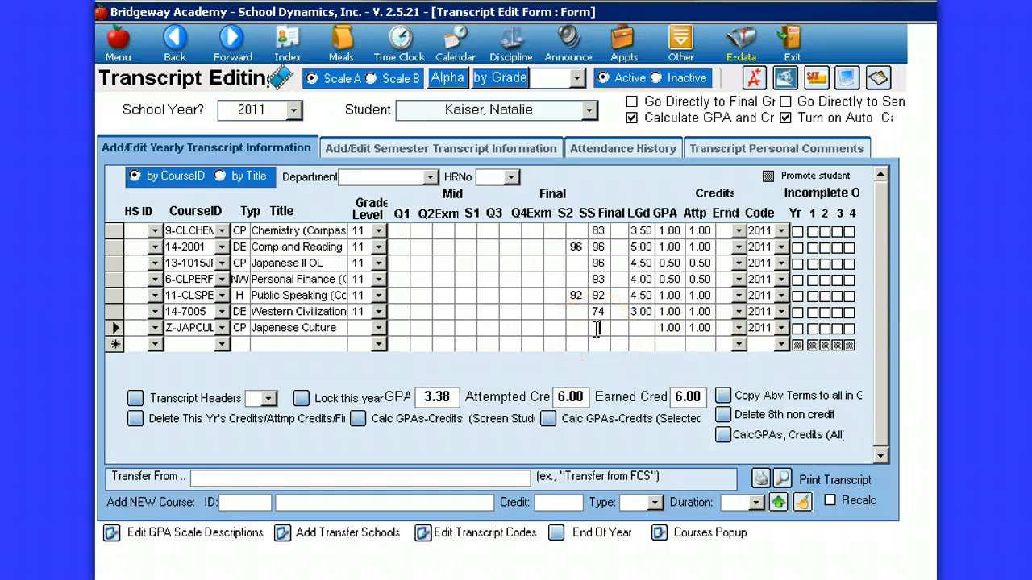
text(98)
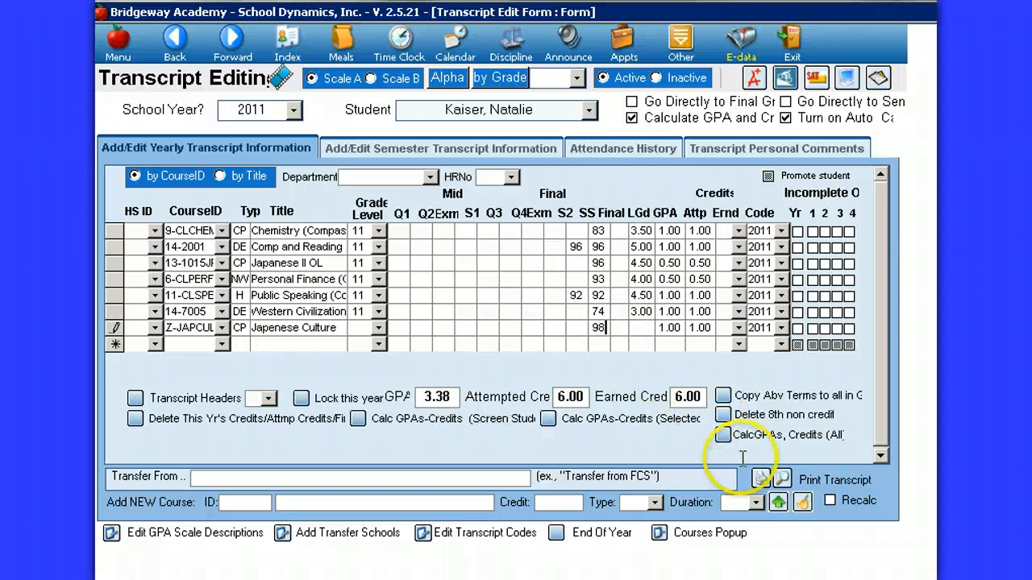
click(796, 530)
Step: Set the Japenese Culture entry's grade level to 11 and preview the student's transcript
click(786, 477)
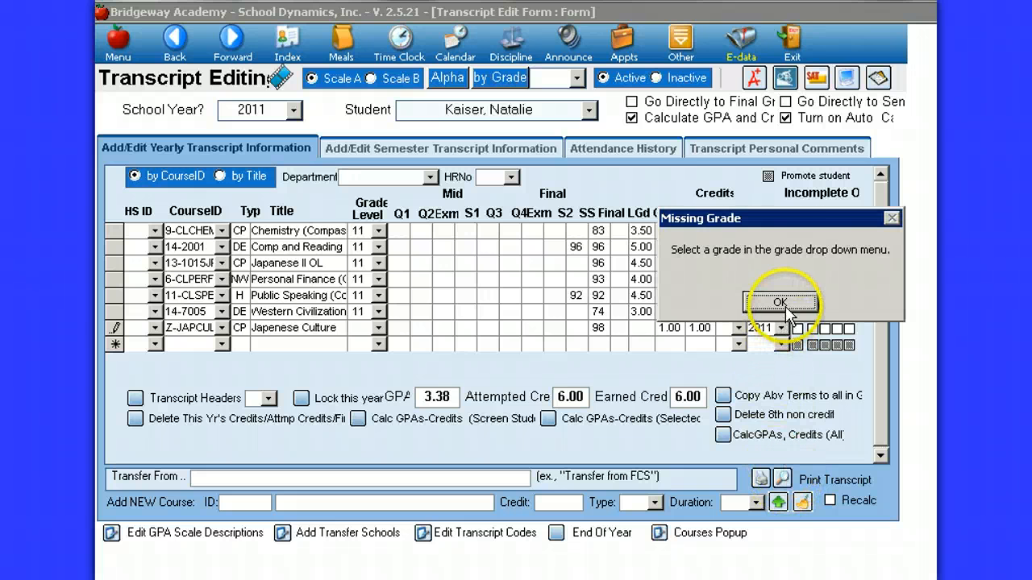
key(Return)
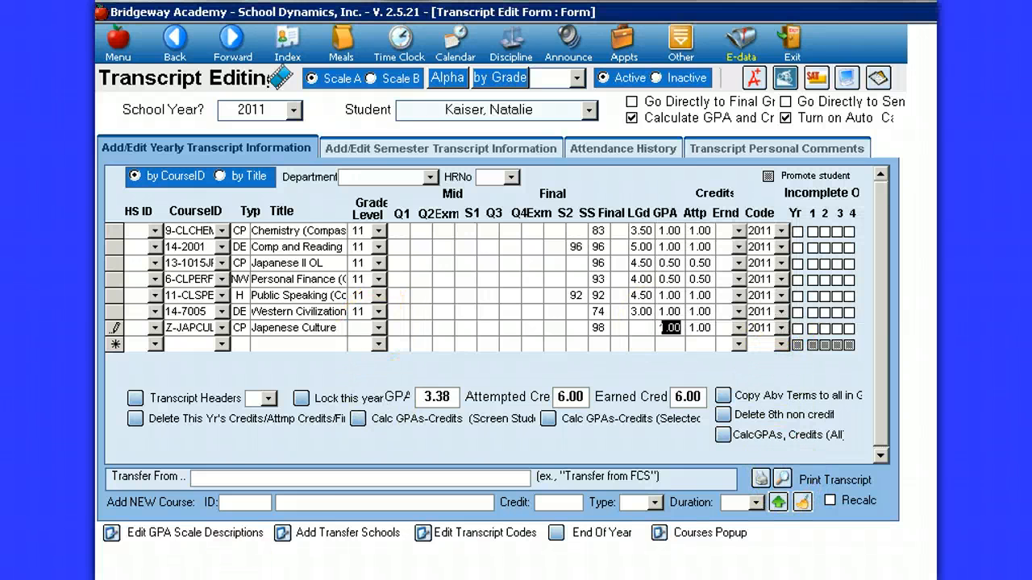
click(376, 327)
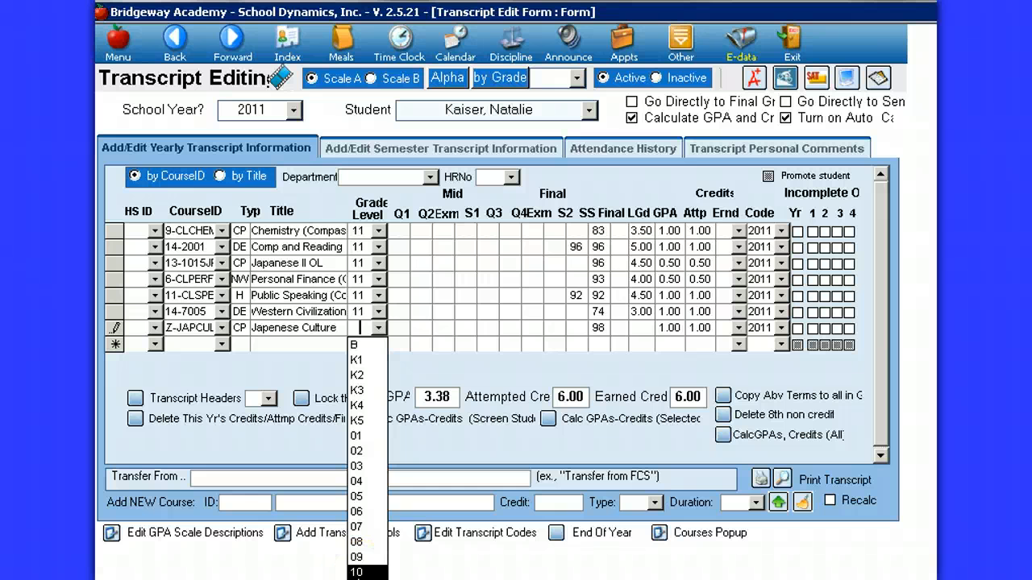
click(358, 576)
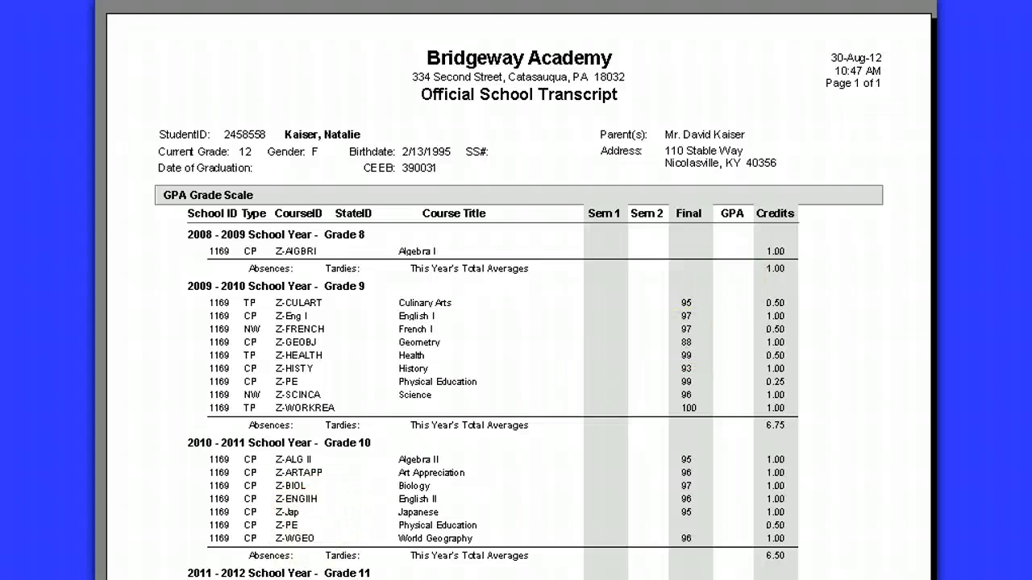
Step: Close the transcript preview and delete the Japenese Culture entry from the student's 2011 transcript
key(Escape)
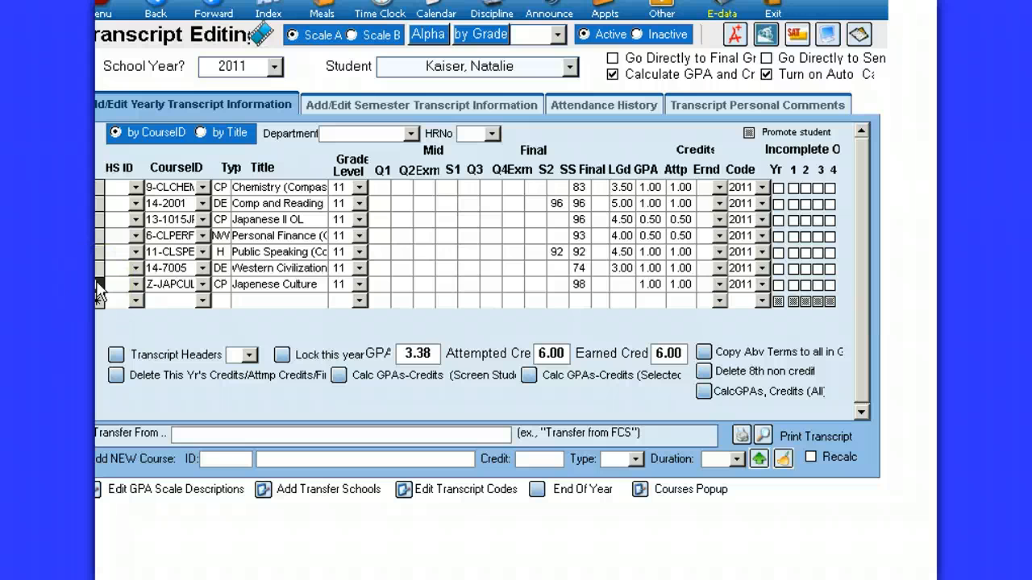
key(Delete)
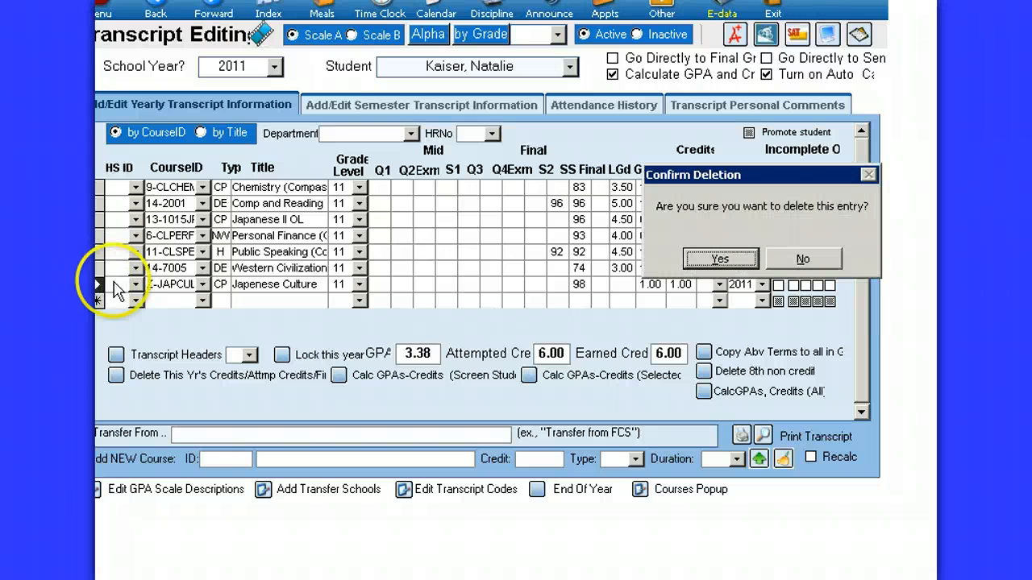
key(Return)
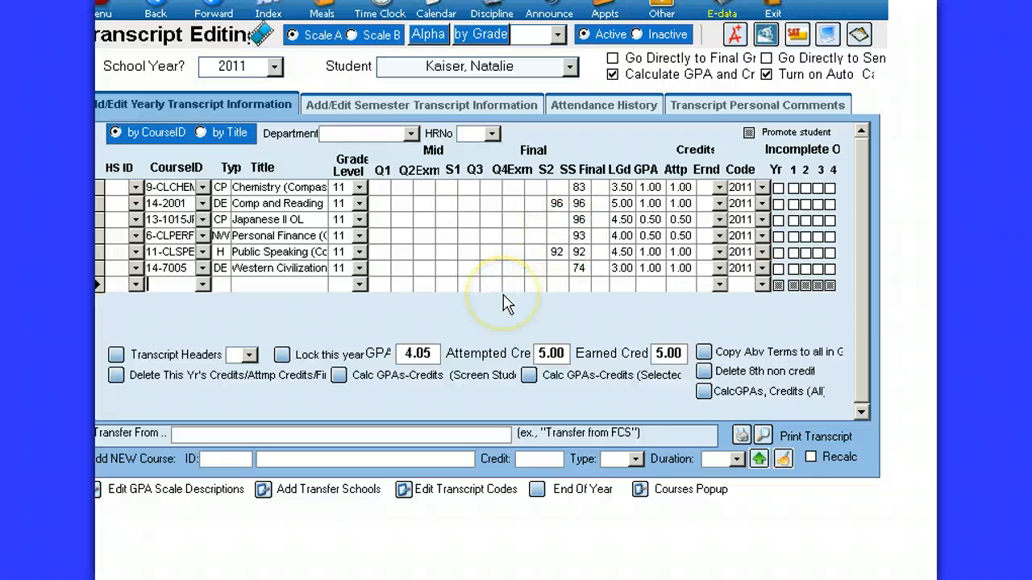